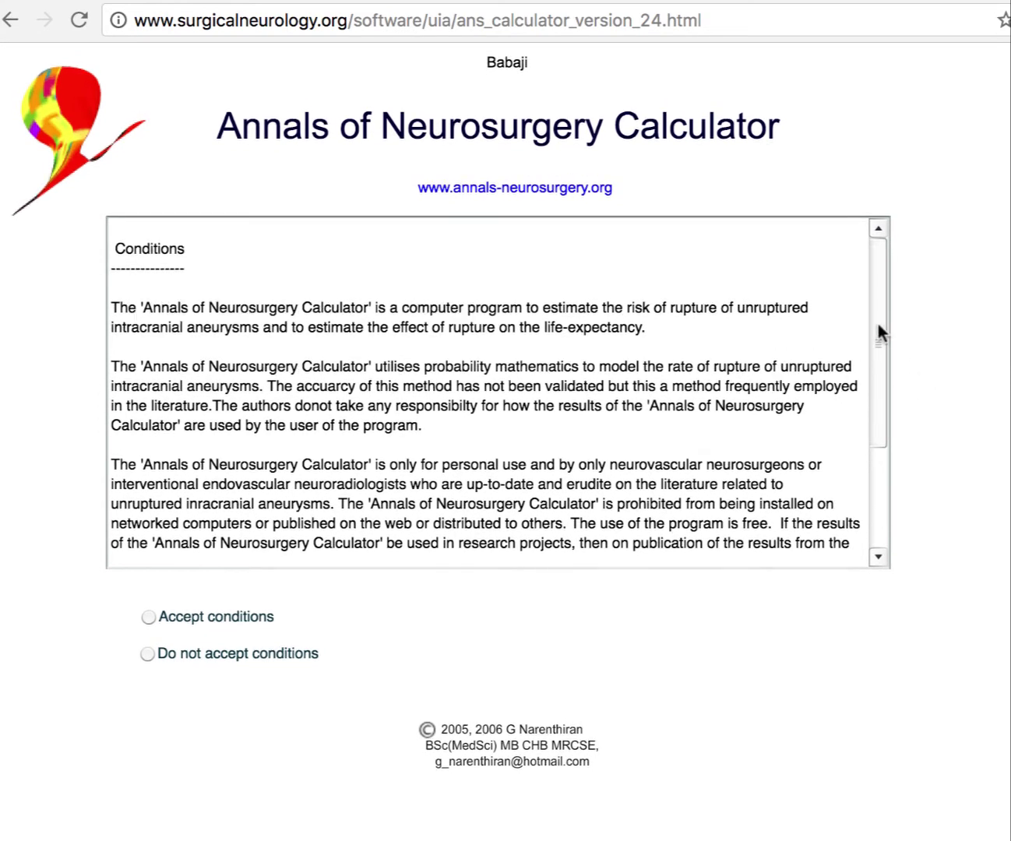
Accept the usage conditions to bring up the aneurysm rupture-risk calculator form.
drag(878, 328, 877, 388)
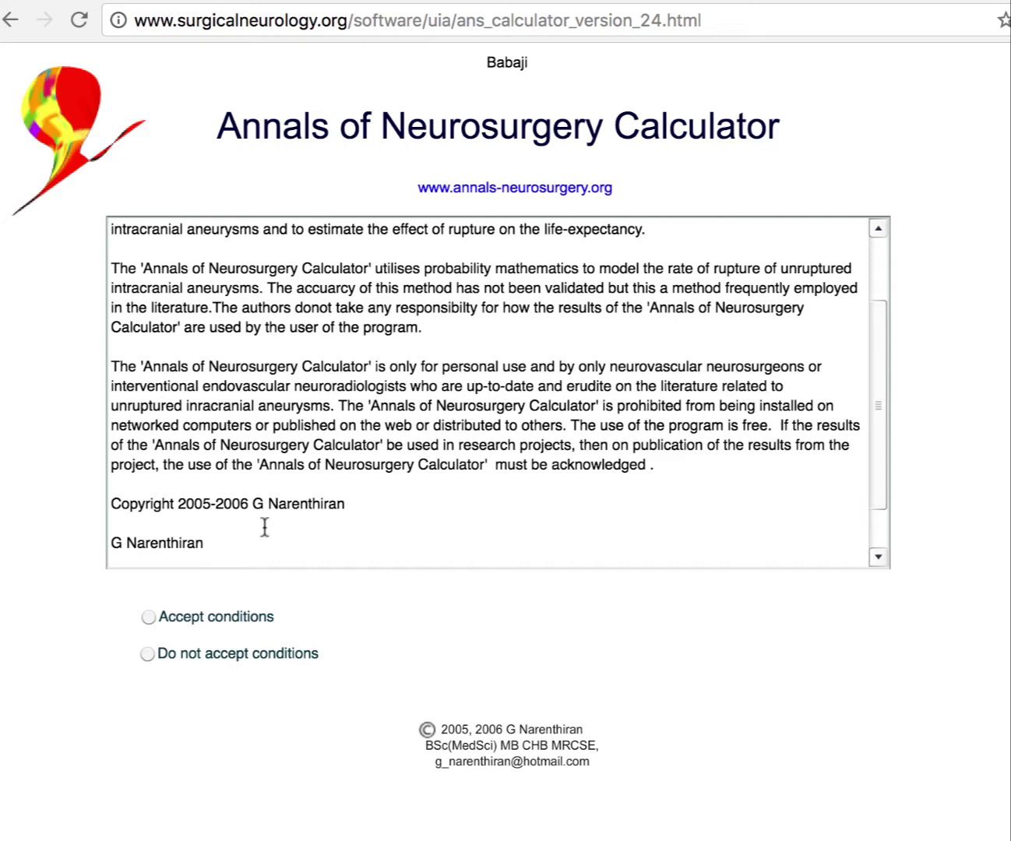
click(149, 617)
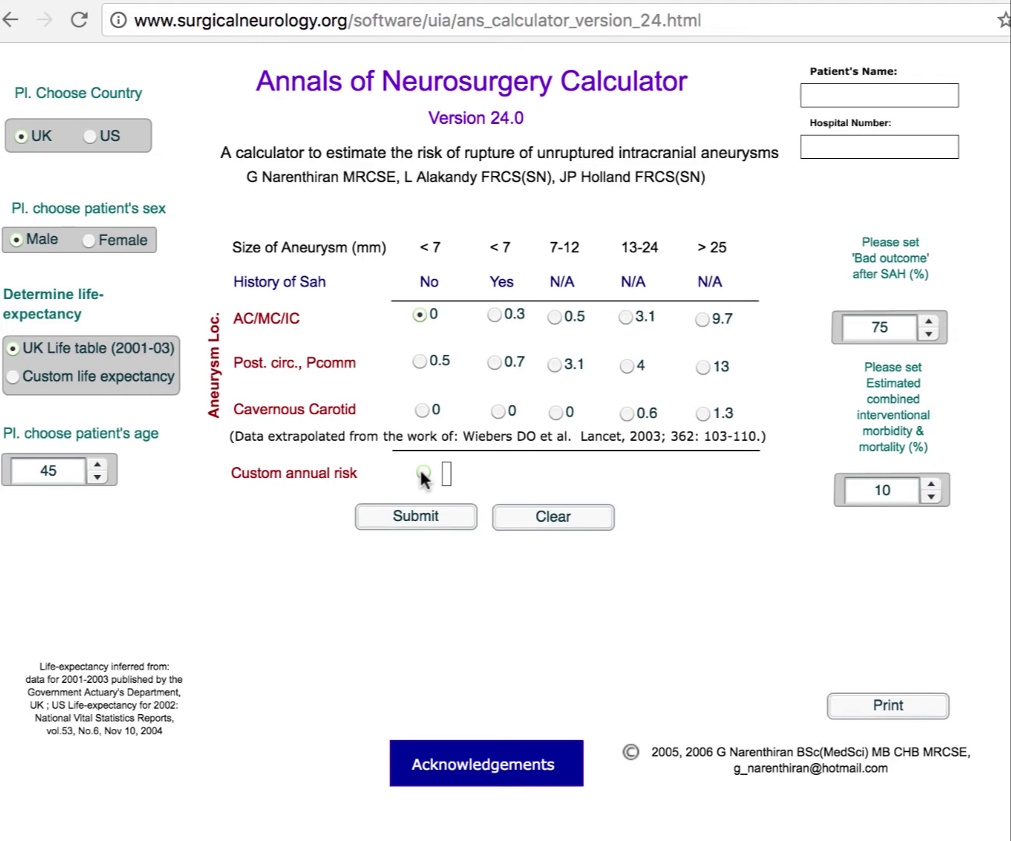
Try a custom annual risk of 3, then pick the 0.5 risk for a 7–12 mm AC/MC/IC aneurysm.
click(421, 470)
text(3)
click(556, 317)
Set country to US and sex to female, and switch life expectancy to Custom.
click(91, 137)
click(88, 240)
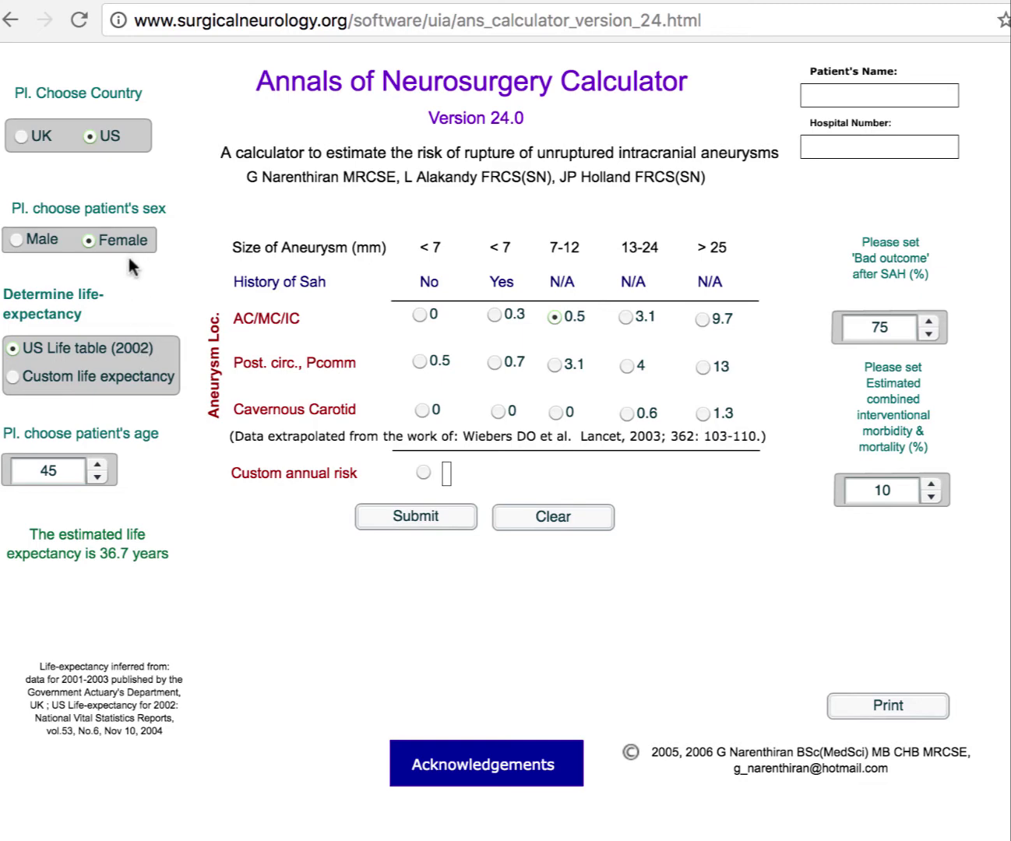
click(14, 377)
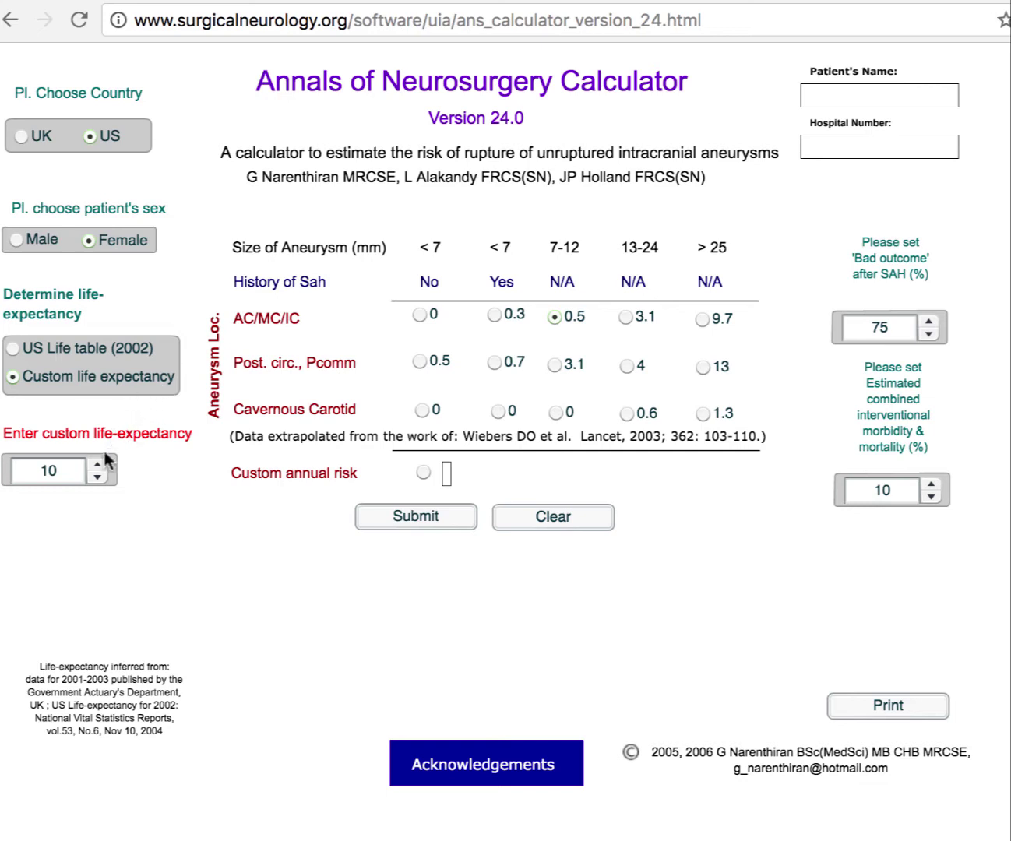
Step the custom life expectancy up to 15 years, then retype 15 in the box.
click(98, 465)
click(96, 464)
click(97, 465)
click(97, 465)
click(97, 464)
drag(63, 471, 34, 470)
text(15)
click(928, 499)
click(929, 499)
click(929, 498)
click(930, 499)
click(930, 498)
click(931, 484)
click(931, 485)
click(930, 484)
click(930, 484)
click(931, 484)
click(931, 484)
click(931, 484)
click(930, 484)
click(930, 485)
click(930, 484)
click(930, 497)
click(931, 496)
click(930, 496)
click(931, 497)
click(931, 497)
Raise the bad-outcome-after-SAH percentage to 80%.
click(930, 321)
click(929, 319)
click(929, 319)
click(929, 320)
click(929, 320)
Enter the patient's name and hospital number, and select the 0.5 risk for 7–12 mm AC/MC/IC.
click(853, 95)
text(J)
key(BackSpace)
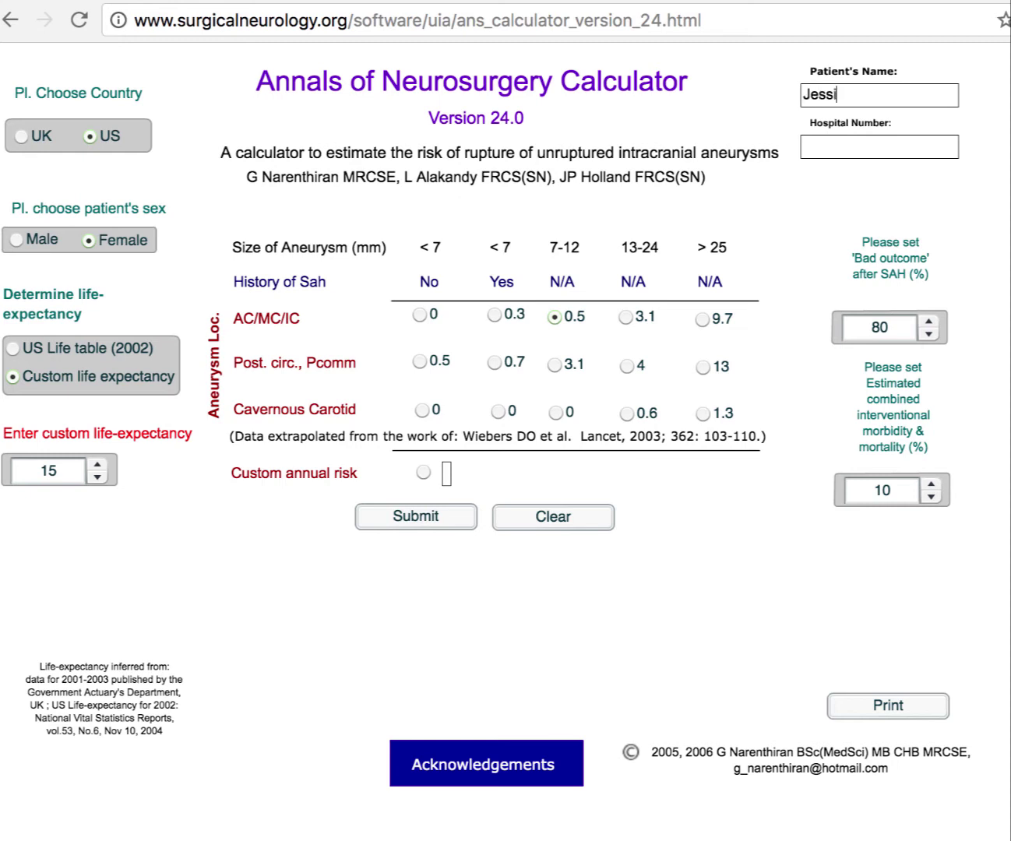
click(879, 150)
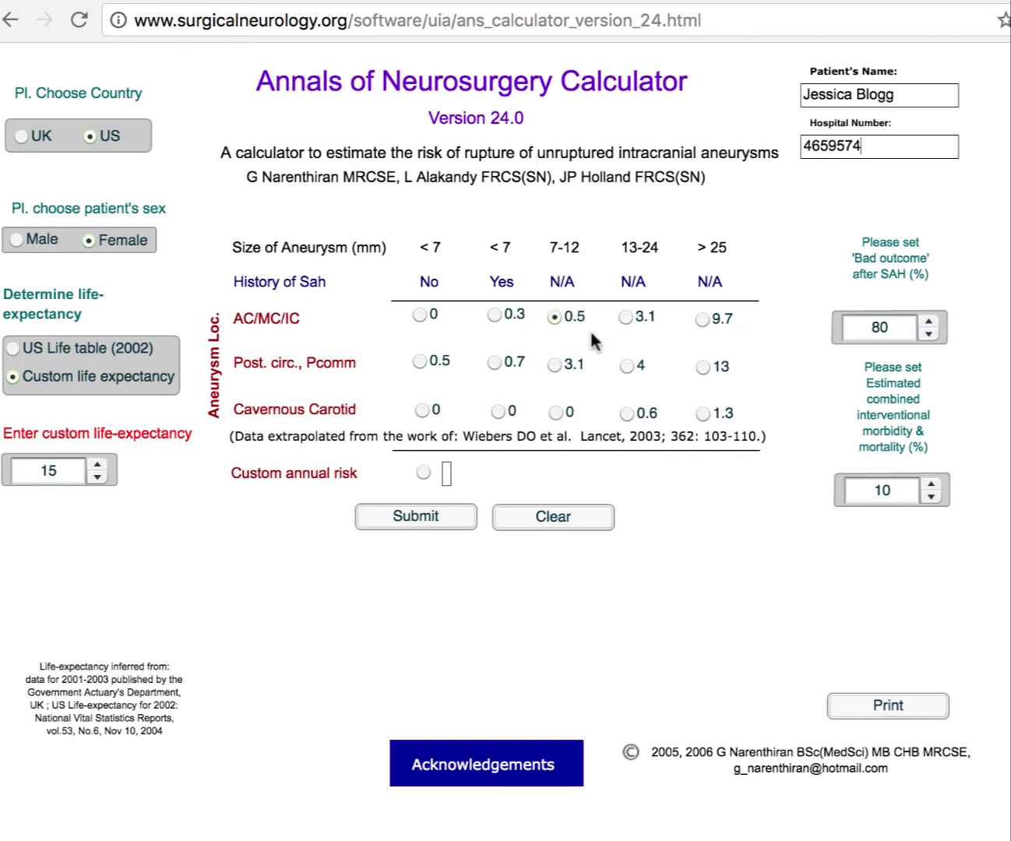
click(554, 317)
Submit the form to get a 7% lifetime rupture risk and -1.1 net life-years.
click(387, 520)
click(400, 517)
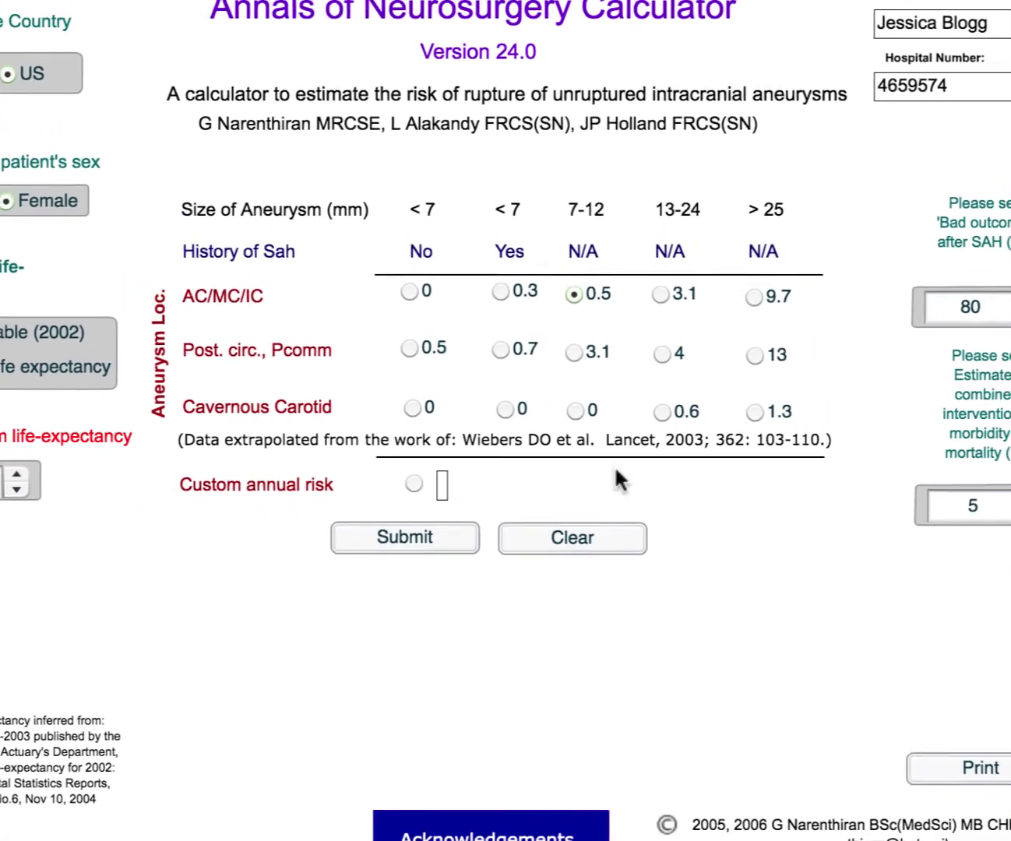
Recalculate, then change custom life expectancy from 15 to 25 years and recalculate for 12% risk.
click(420, 537)
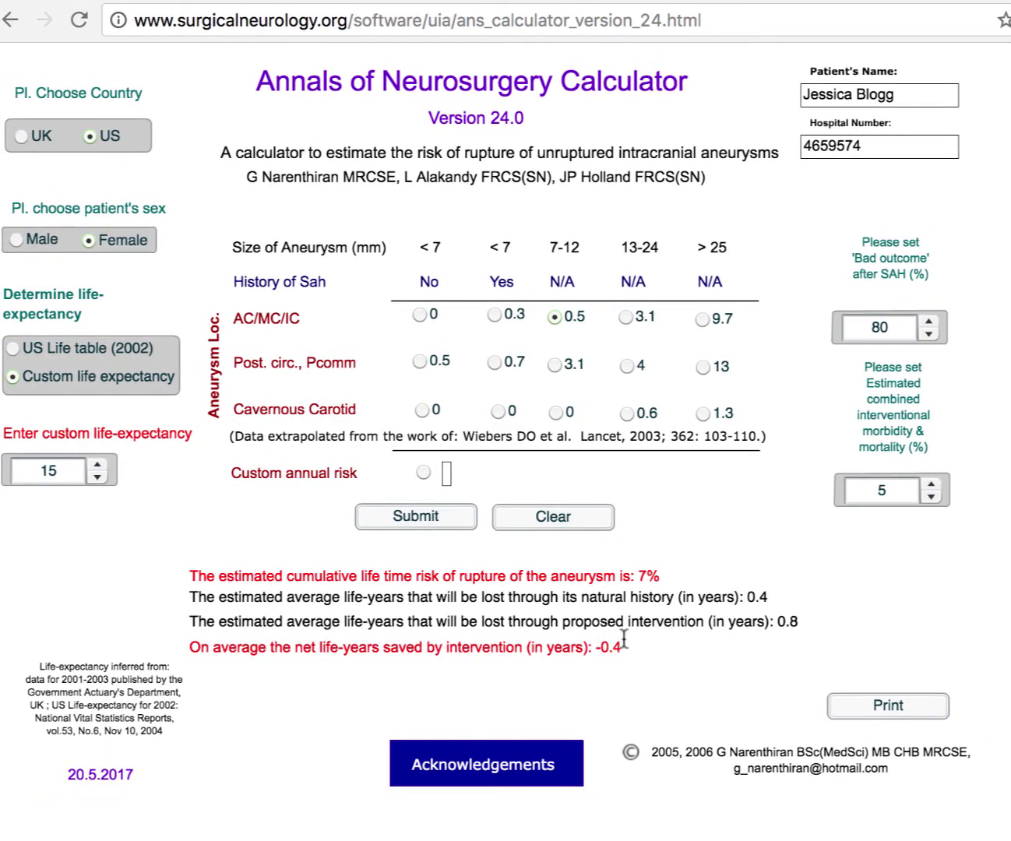
double_click(47, 470)
text(25)
click(442, 519)
Drop interventional morbidity and mortality to 1% and recalculate: net 0.9 life-years, 11.3-year break-even.
click(934, 495)
click(934, 495)
click(933, 495)
click(934, 495)
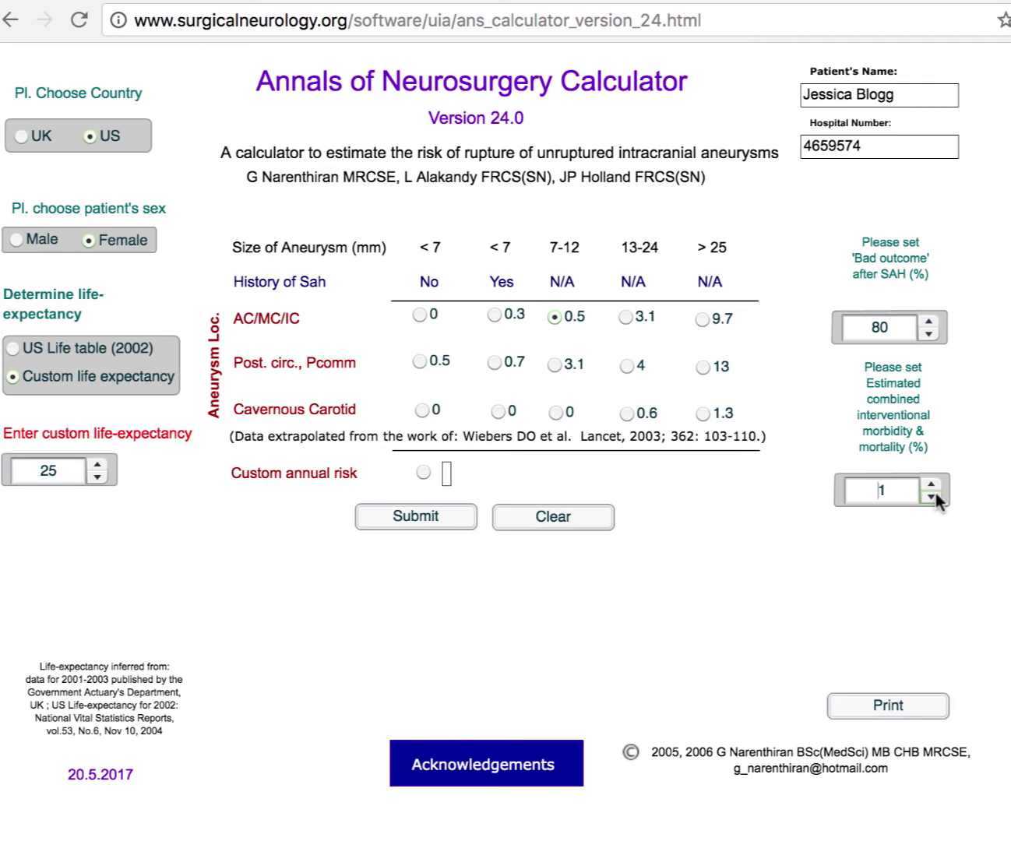
click(413, 514)
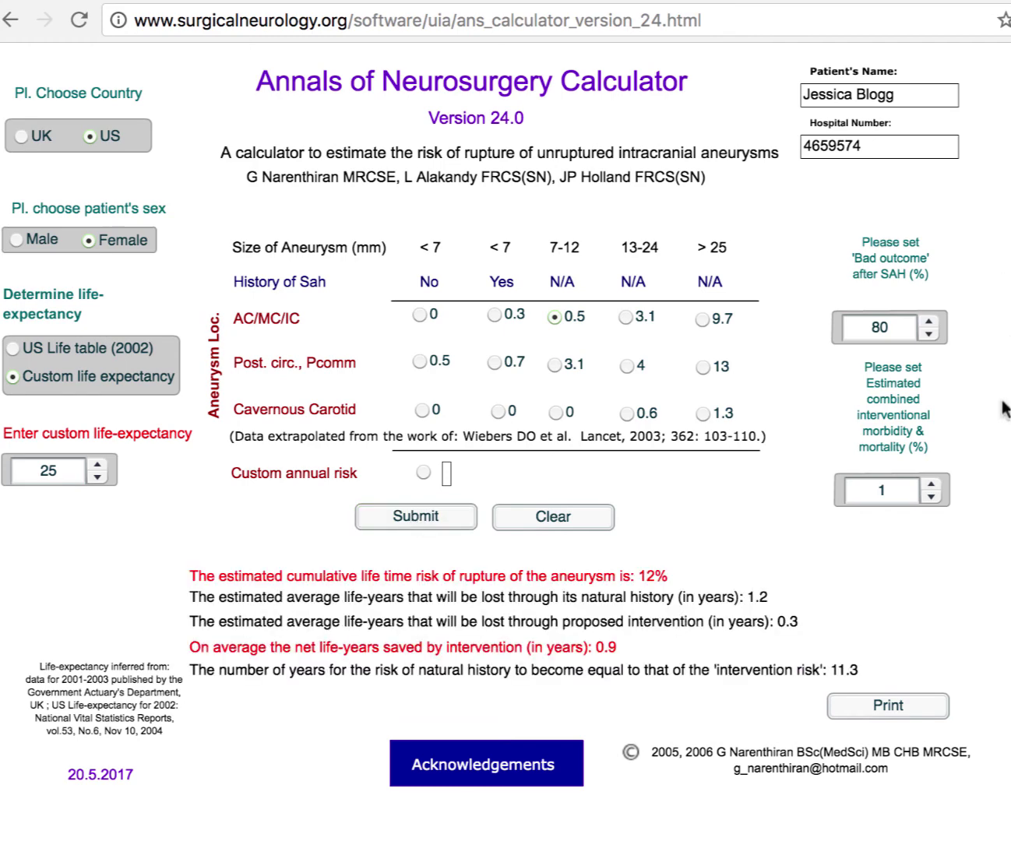